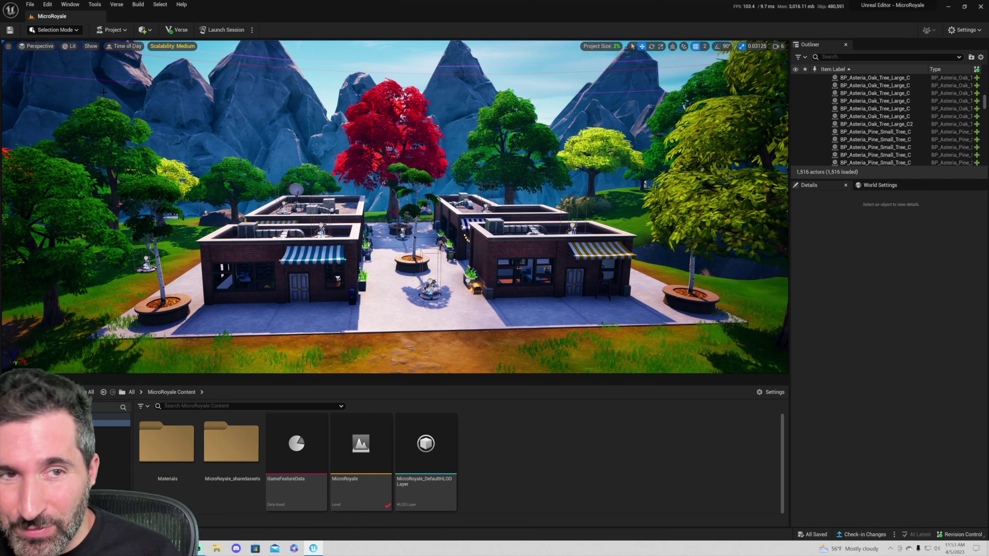
# - Launch a session of the MicroRoyale project and open the output log in an enlarged window
pyautogui.click(234, 31)
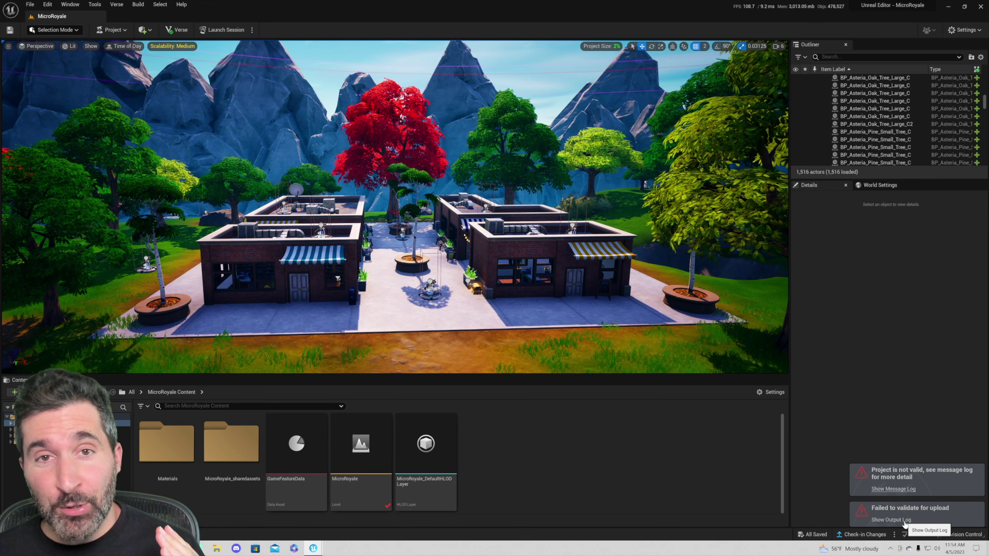
pyautogui.click(891, 520)
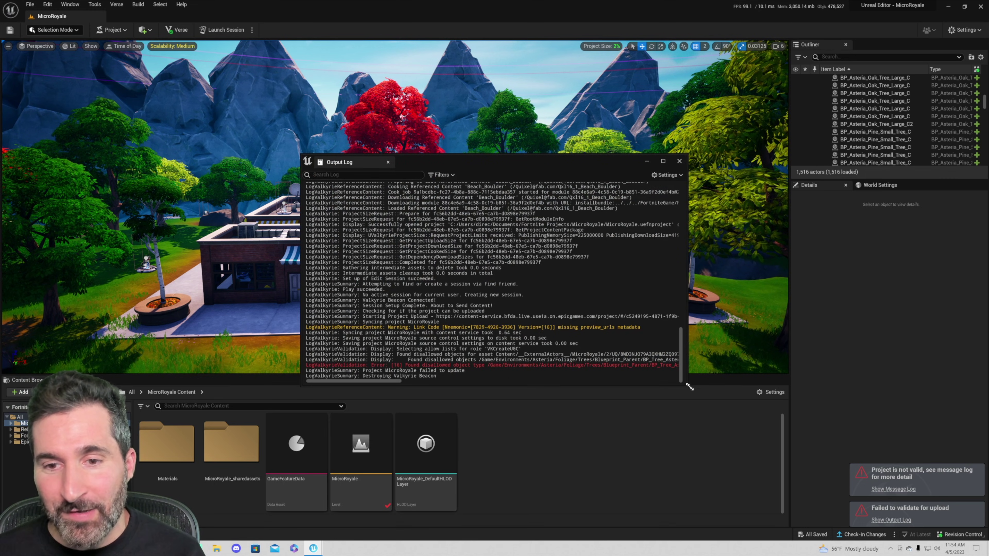
pyautogui.moveTo(687, 386); pyautogui.dragTo(792, 437)
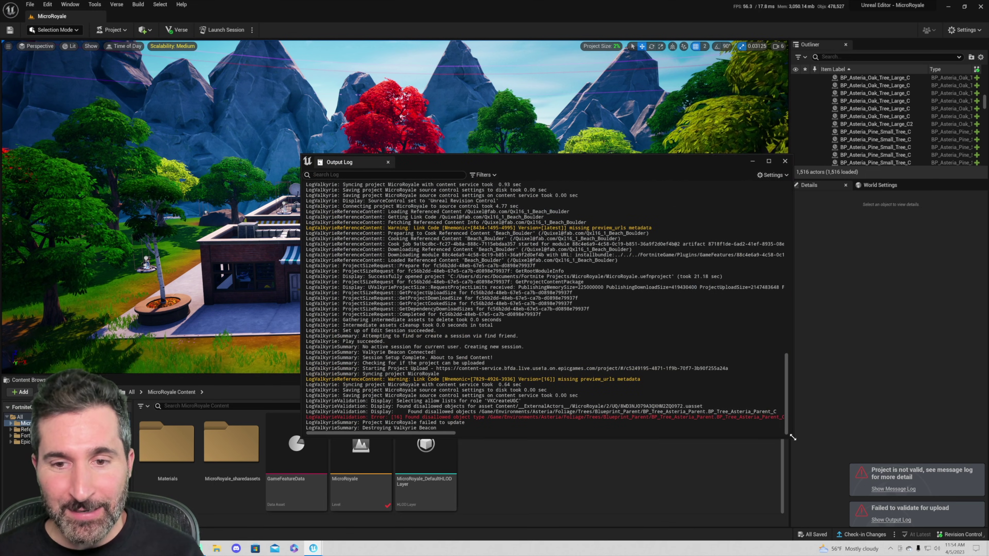
# - Examine the full disallowed object type error under UEFN Validation in the message log
pyautogui.click(876, 489)
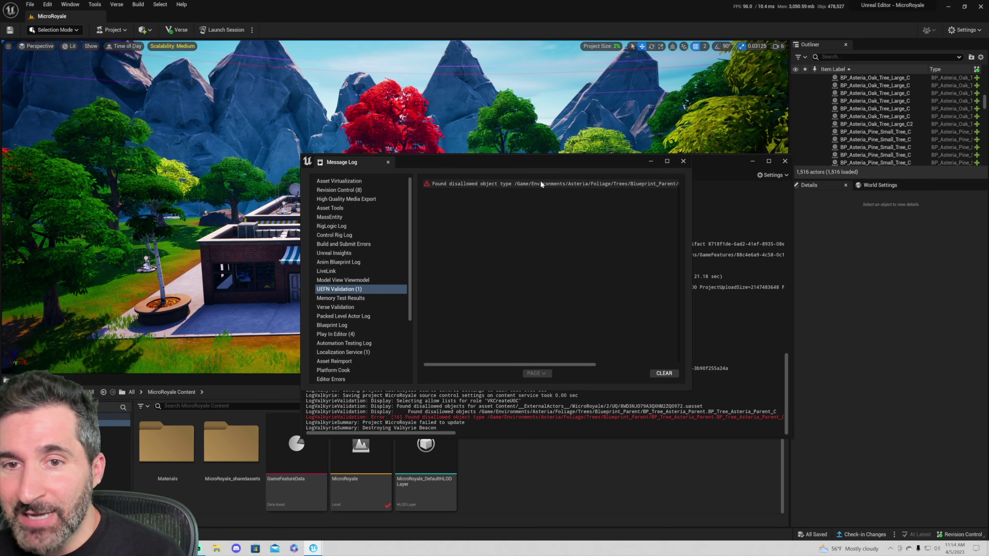
pyautogui.click(595, 183)
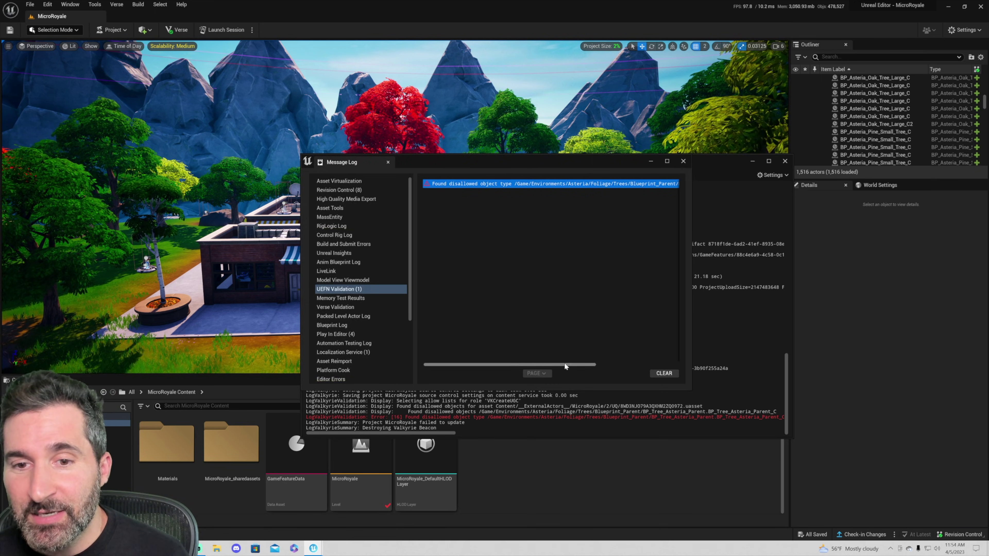
pyautogui.moveTo(565, 365); pyautogui.dragTo(666, 373)
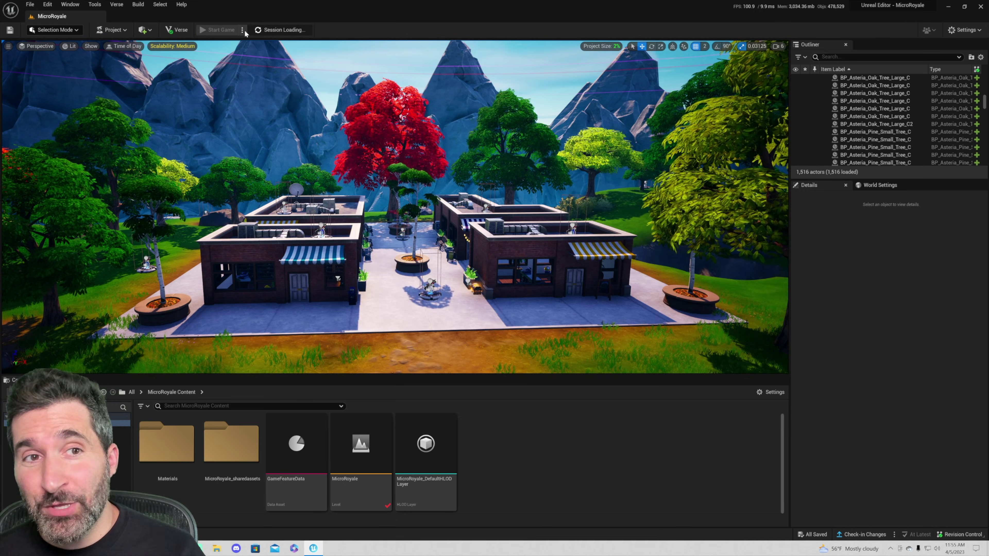
# - Launch the session again and highlight the output log line naming the asset file with disallowed objects
pyautogui.click(238, 32)
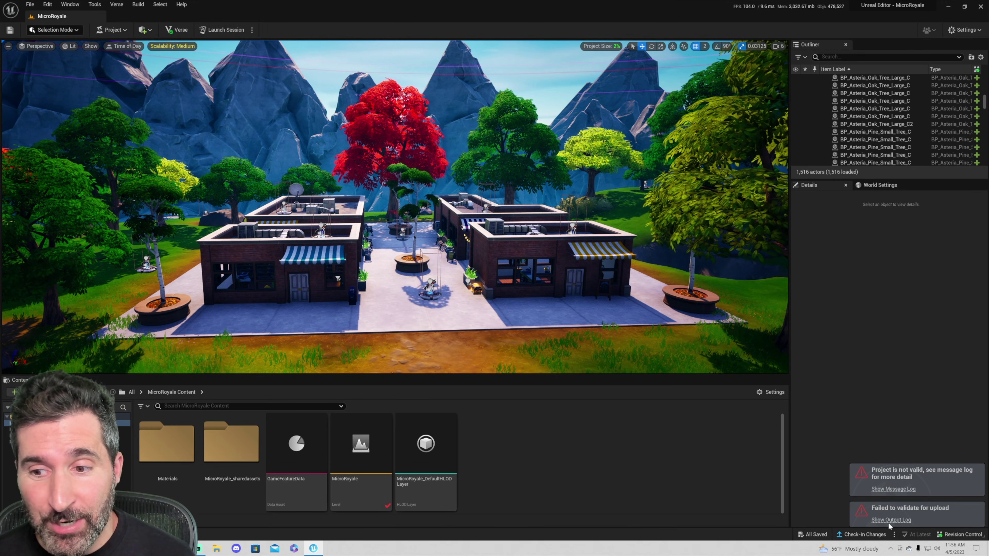
pyautogui.click(891, 520)
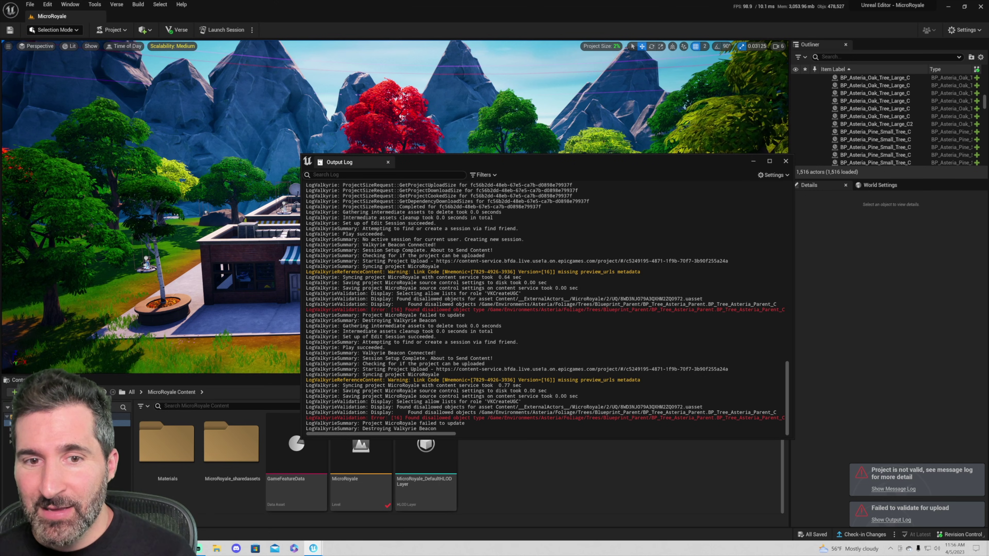
pyautogui.scroll(3, 545, 308)
pyautogui.scroll(-3, 545, 308)
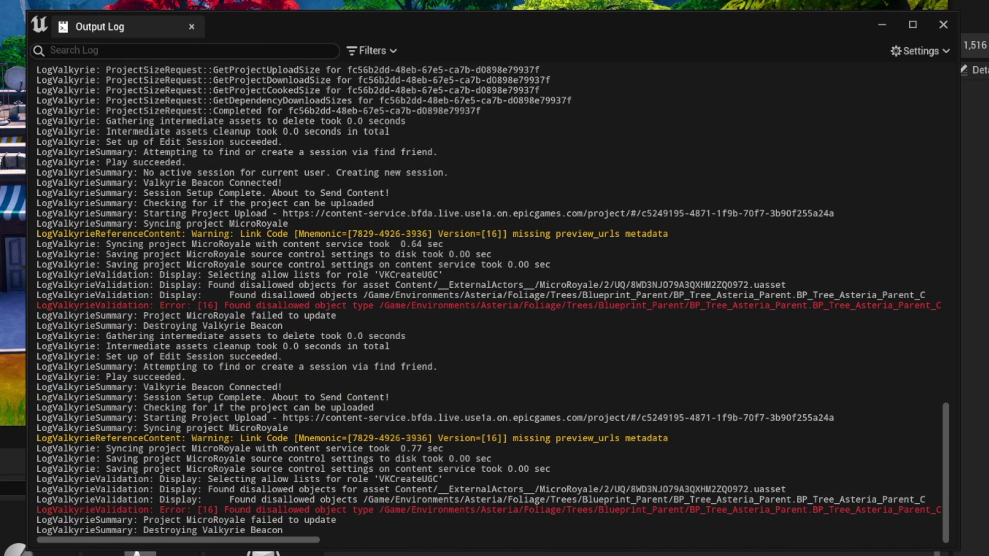
pyautogui.moveTo(786, 490); pyautogui.dragTo(36, 489)
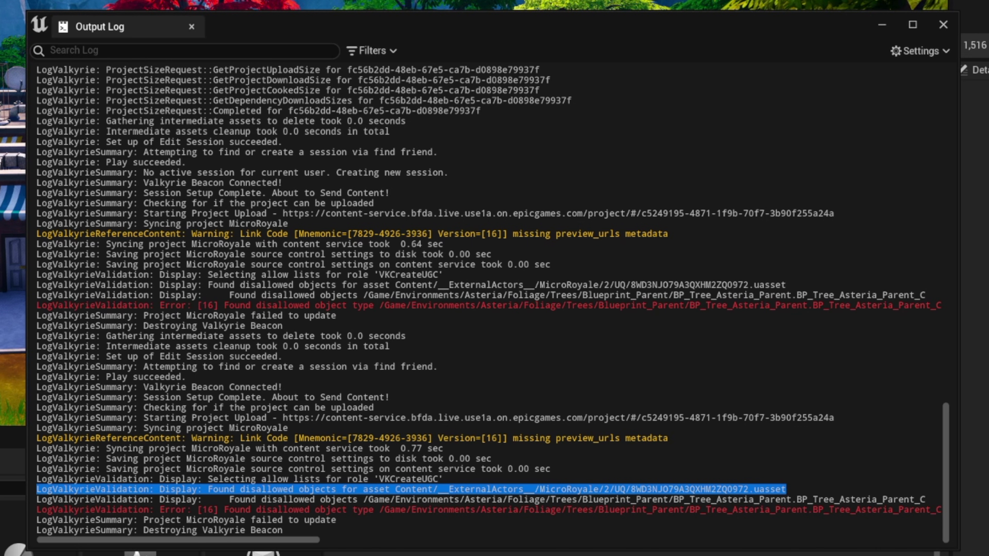
pyautogui.rightClick(747, 493)
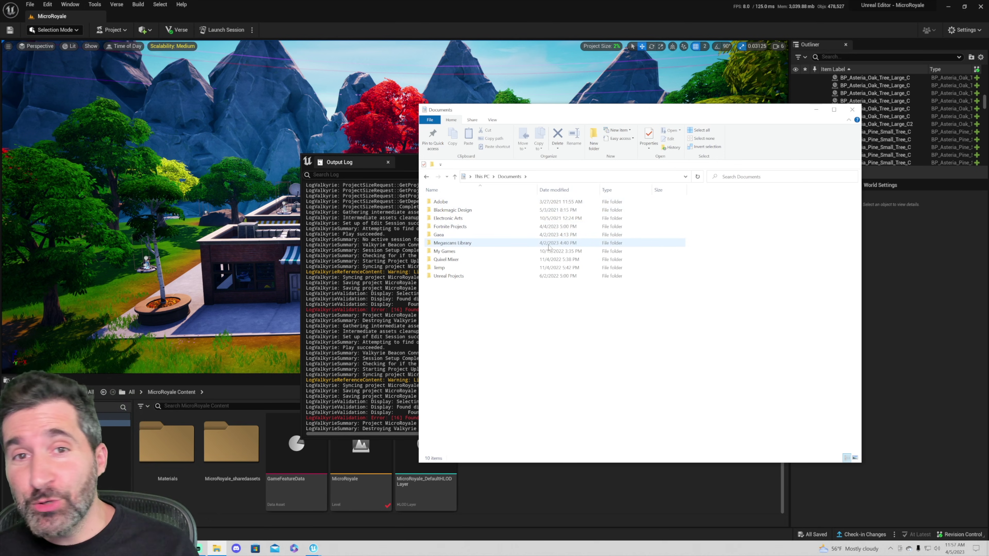
# - In File Explorer, open the MicroRoyale project folder under Documents > Fortnite Projects
pyautogui.moveTo(548, 113); pyautogui.dragTo(658, 115)
pyautogui.click(578, 222)
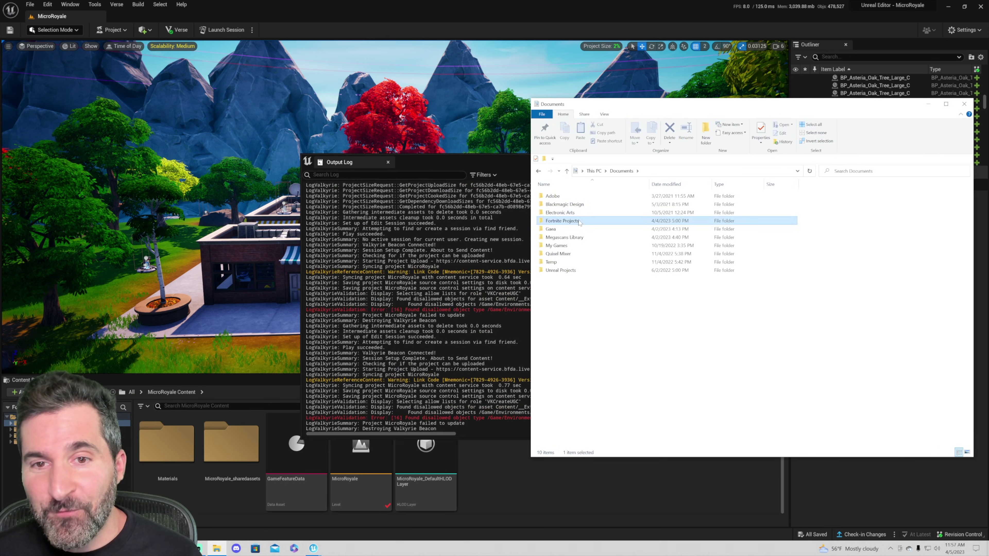
pyautogui.doubleClick(579, 222)
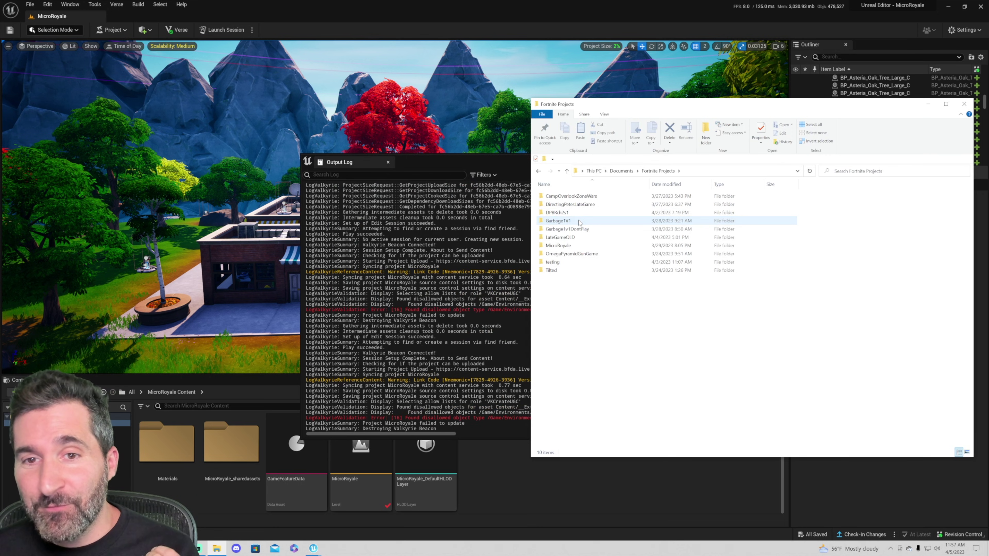
pyautogui.doubleClick(558, 246)
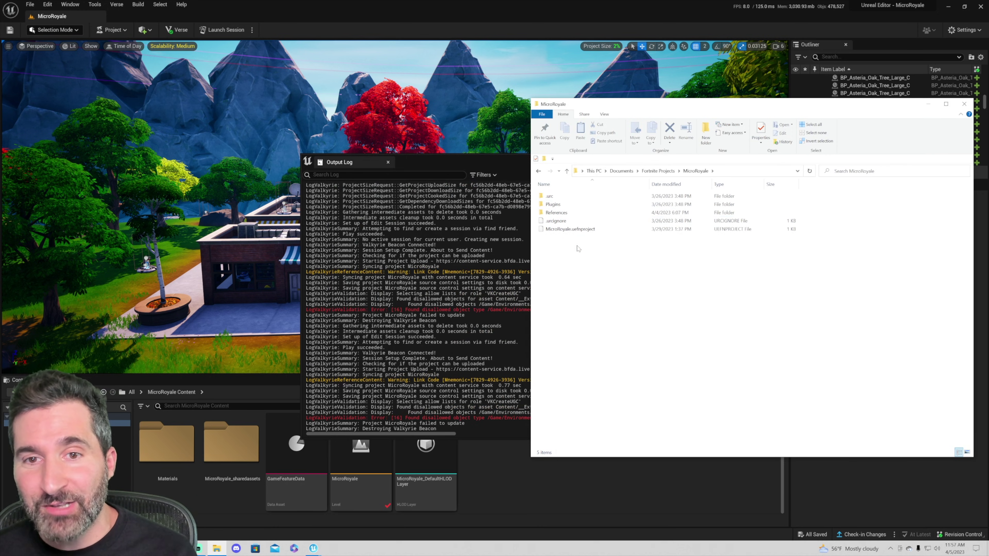
# - Open Plugins > MicroRoyale > Content > __ExternalActors__ > MicroRoyale and arrange the folder window beside the output log
pyautogui.doubleClick(568, 205)
pyautogui.doubleClick(569, 197)
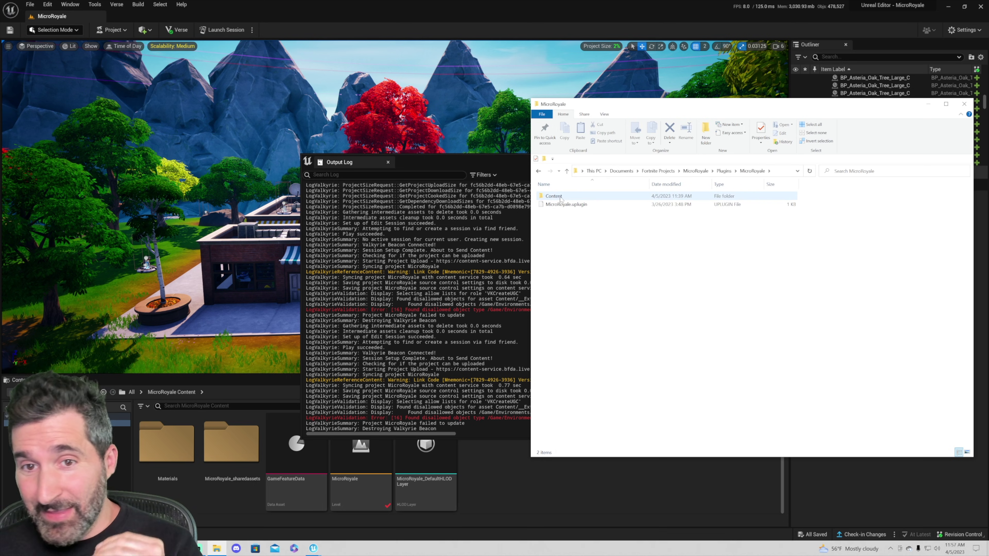
pyautogui.doubleClick(561, 197)
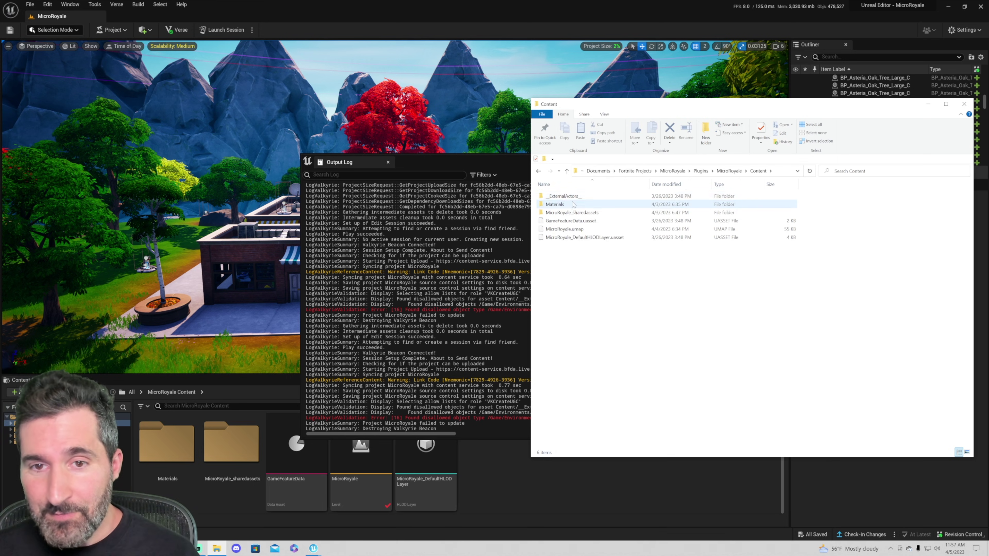
pyautogui.doubleClick(579, 196)
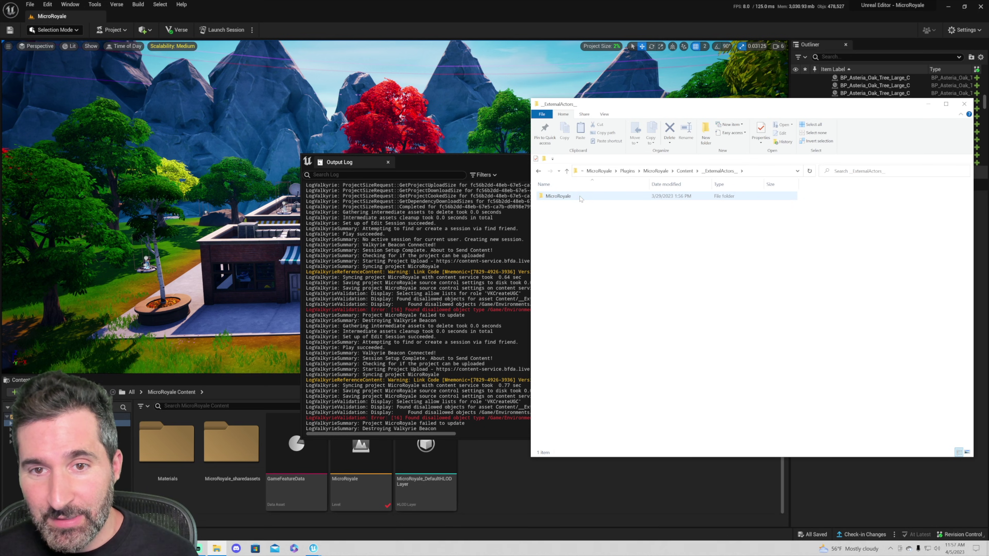
pyautogui.doubleClick(581, 197)
pyautogui.moveTo(688, 106); pyautogui.dragTo(198, 125)
pyautogui.click(538, 155)
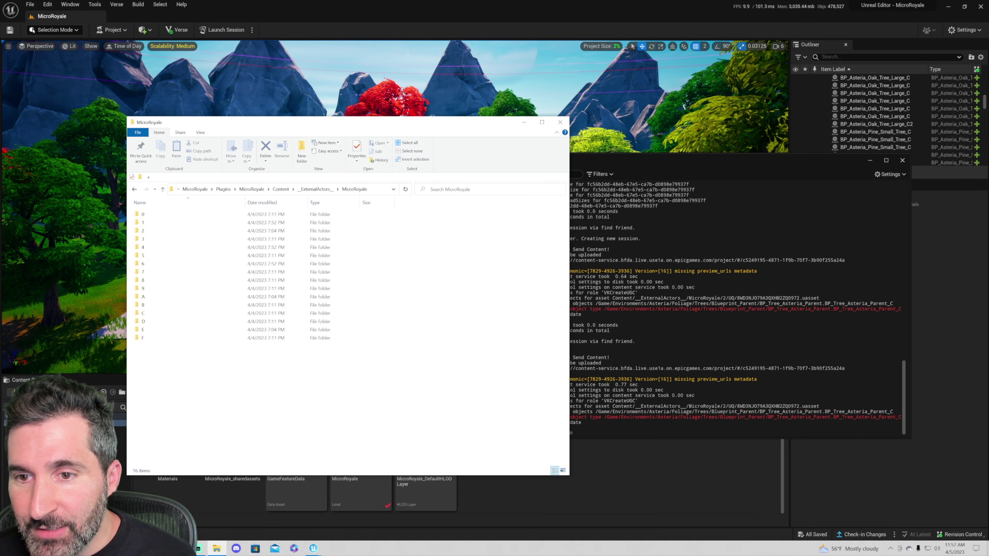
# - Delete the asset file 8WD3NJO79A3QXHM2ZQO972.uasset from subfolder 2 > UQ
pyautogui.doubleClick(143, 230)
pyautogui.scroll(-20, 149, 231)
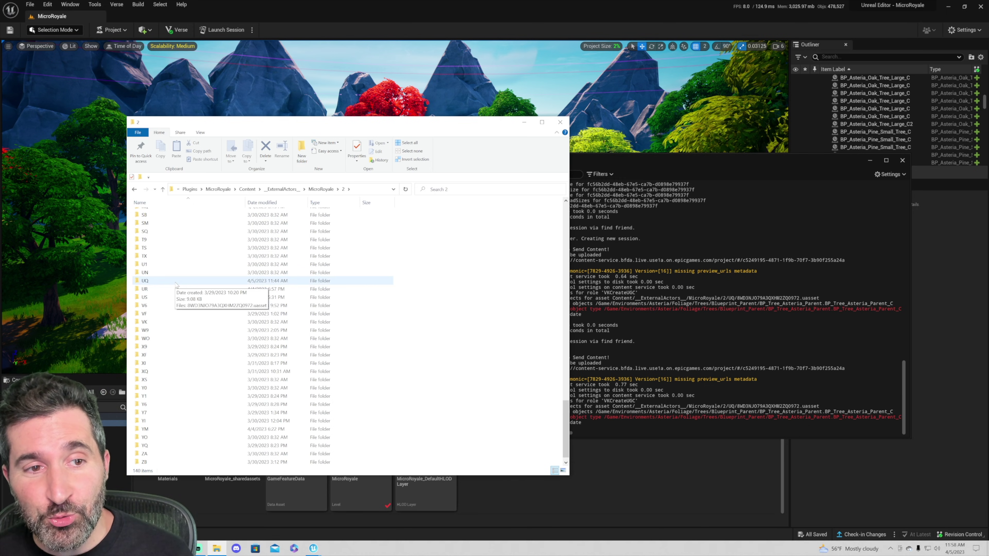
pyautogui.doubleClick(145, 281)
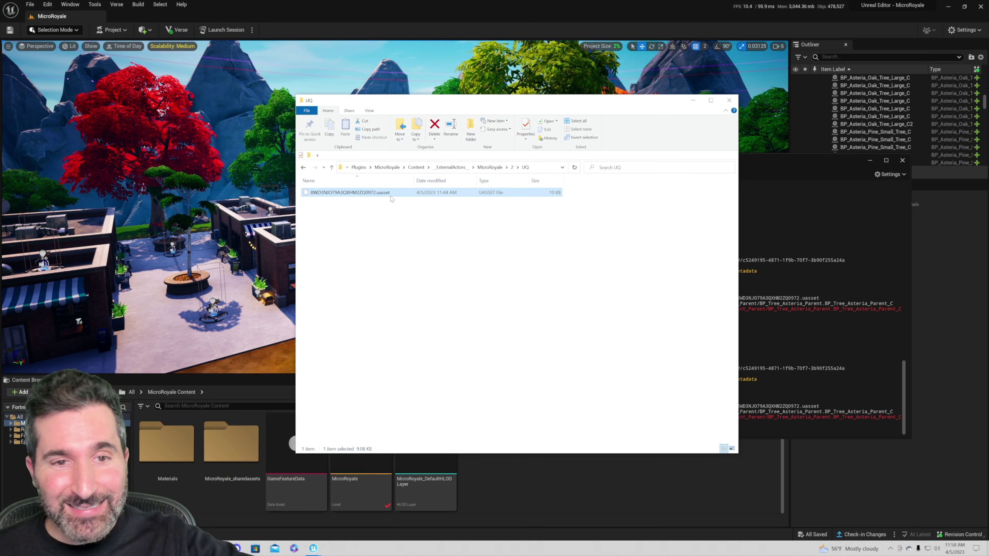
pyautogui.rightClick(413, 197)
pyautogui.click(467, 361)
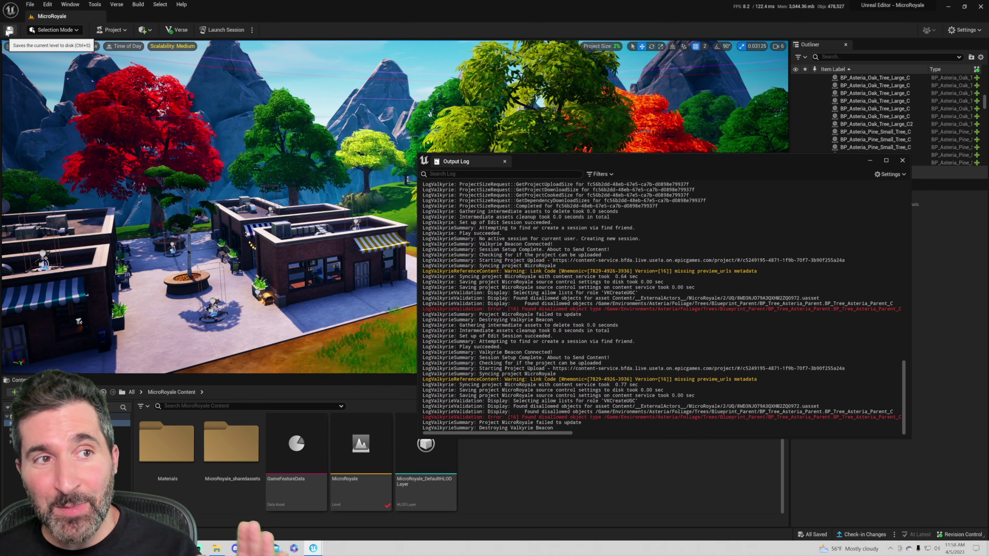
# - Save the current level in the Unreal Editor, close the output log and launch a session
pyautogui.click(7, 32)
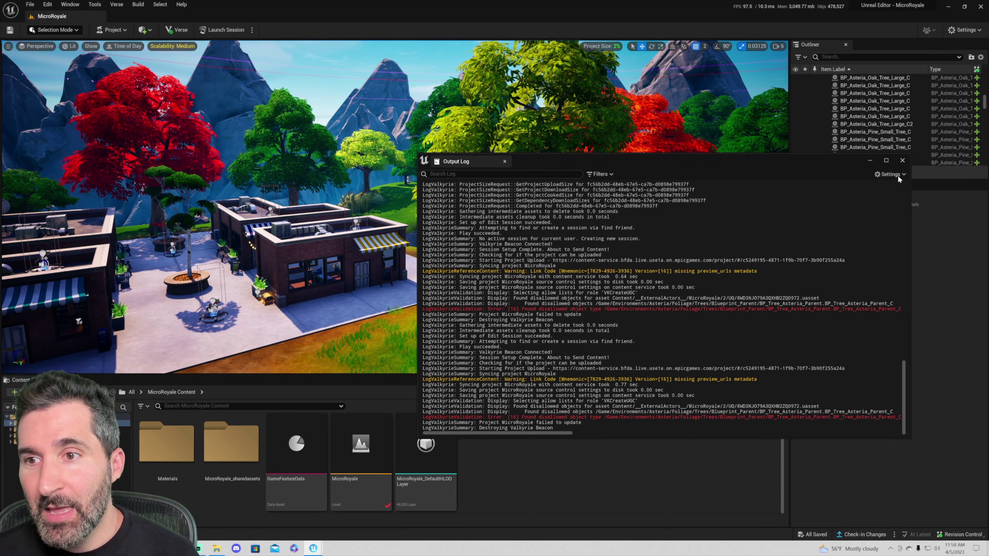
pyautogui.click(902, 160)
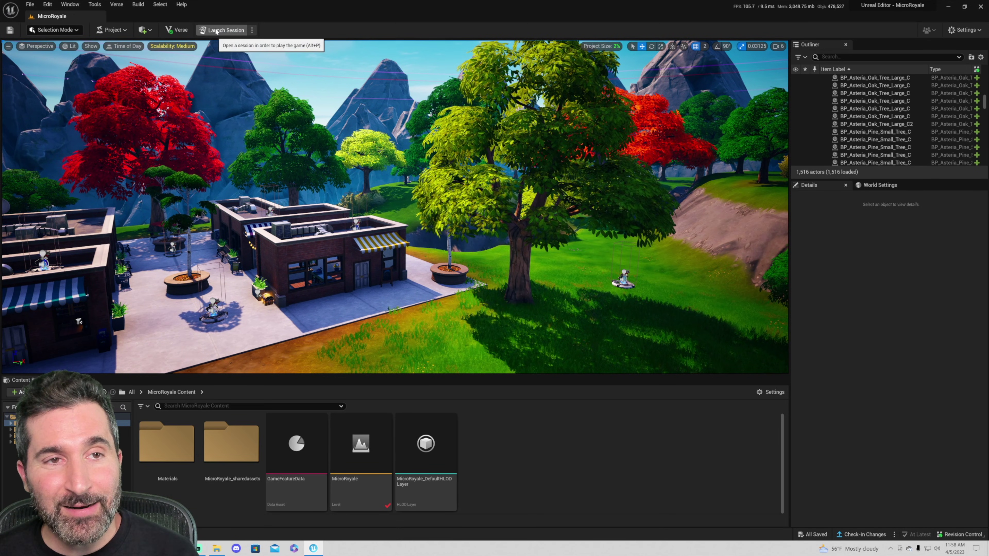
pyautogui.click(216, 31)
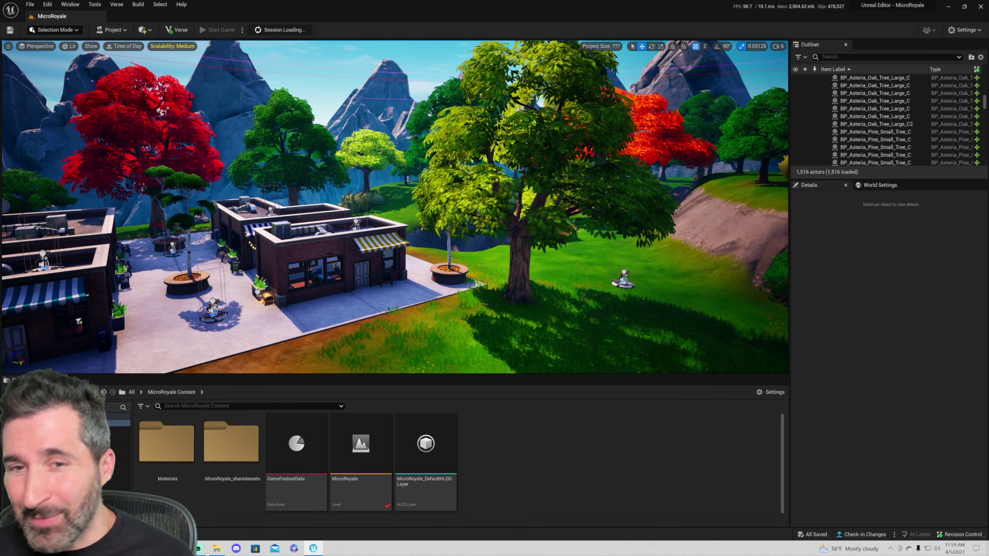
# - Turn off Has Falling Leaves for the large red tree behind the buildings
pyautogui.scroll(2, 325, 246)
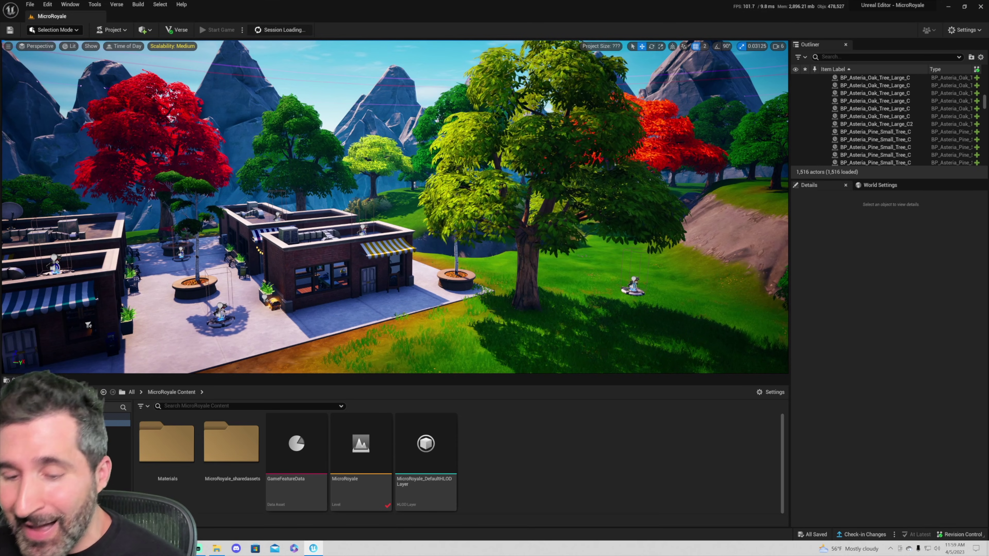
pyautogui.click(163, 141)
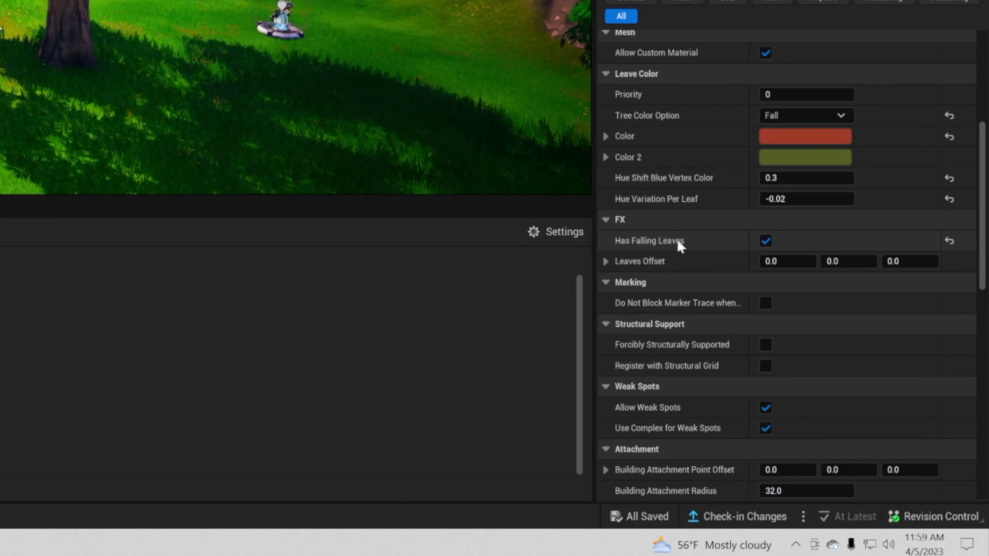
pyautogui.click(766, 242)
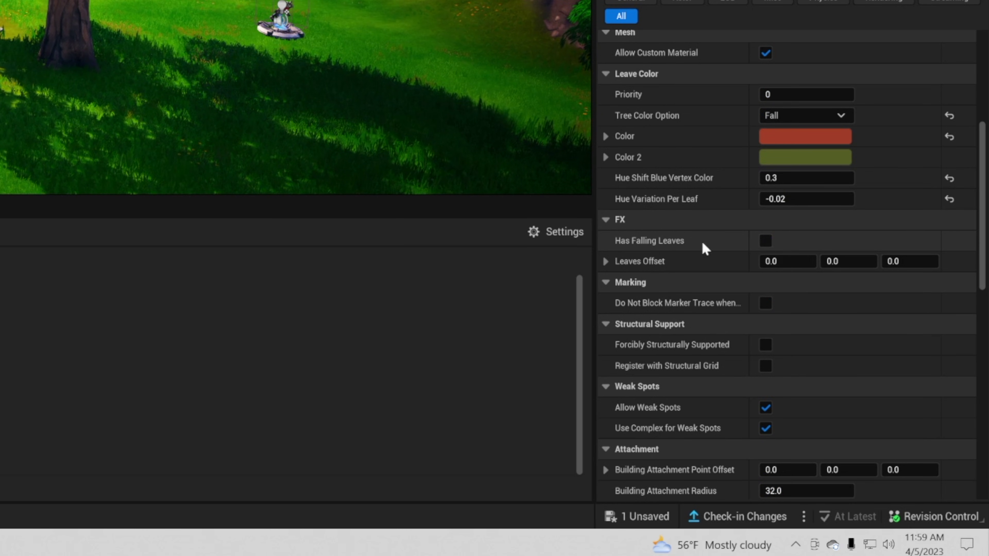